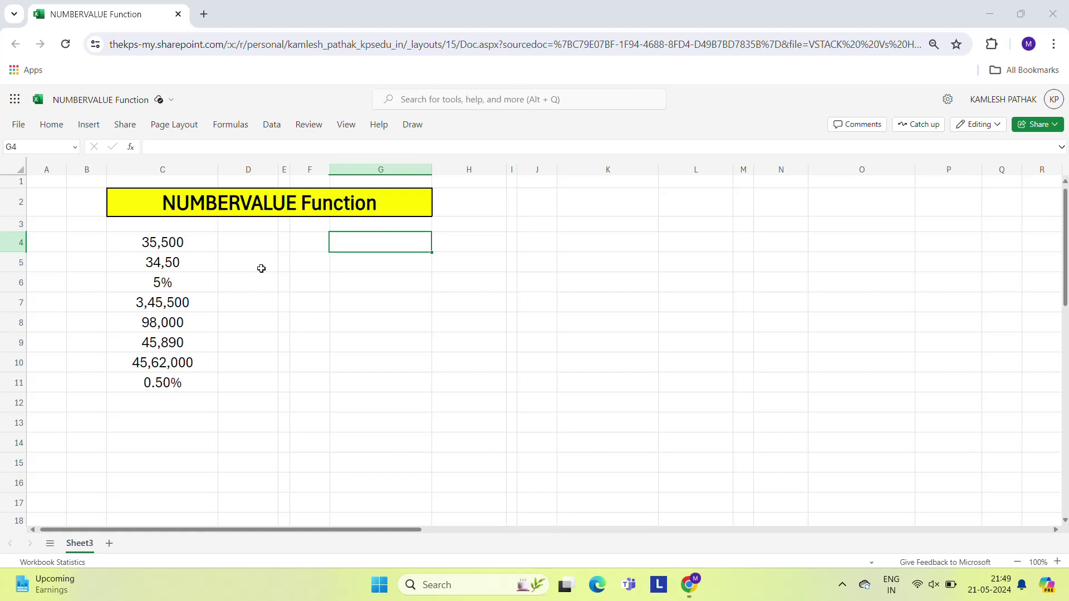
# Step: Enter =NUMBERVALUE(C4) in G4
pyautogui.click(355, 243)
pyautogui.write('=num')
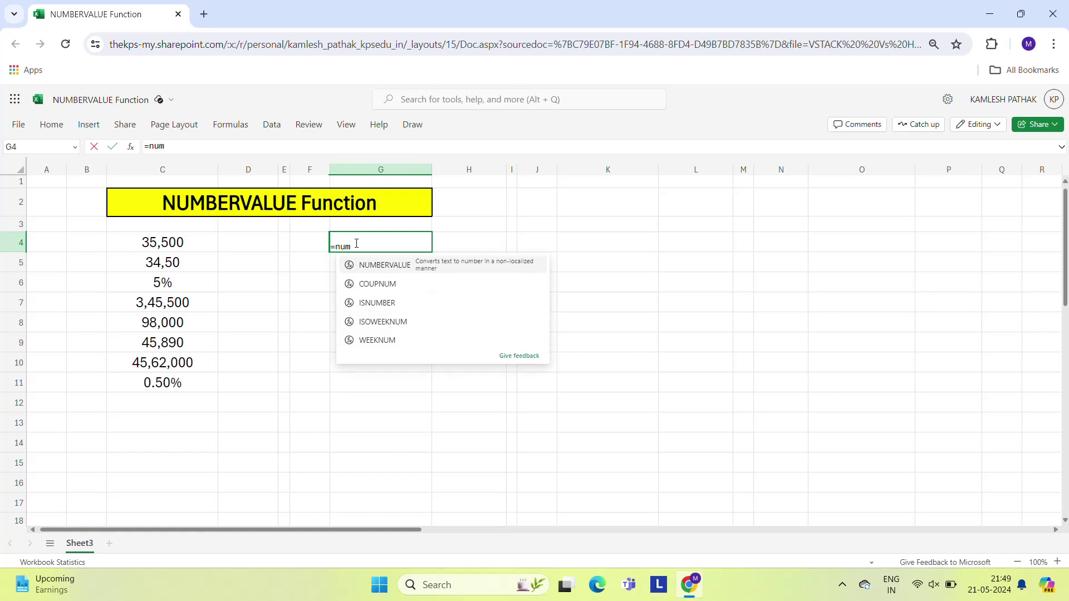
pyautogui.press('Tab')
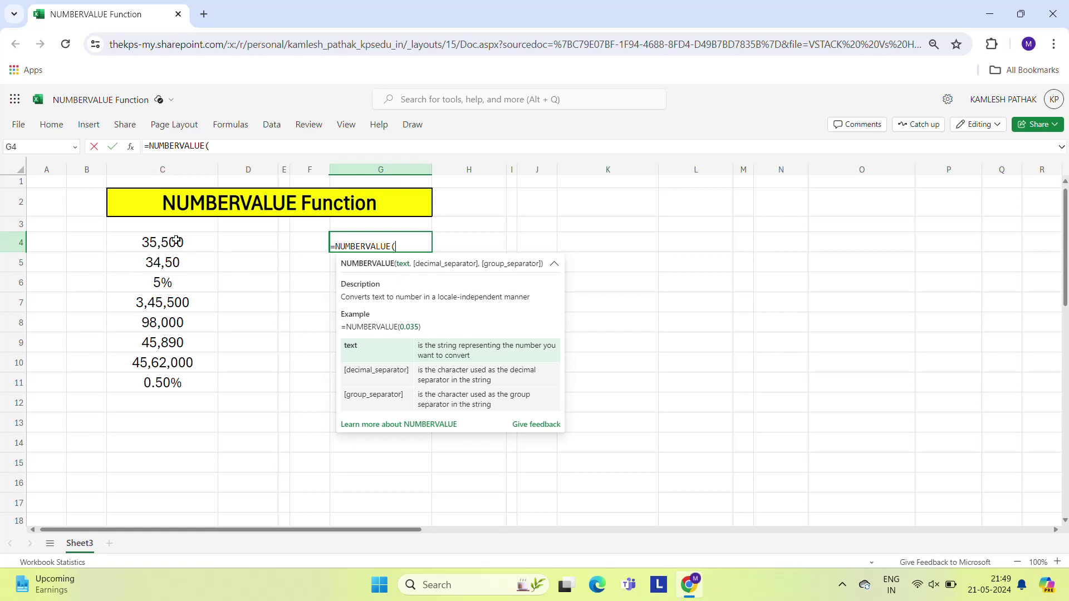
pyautogui.click(176, 240)
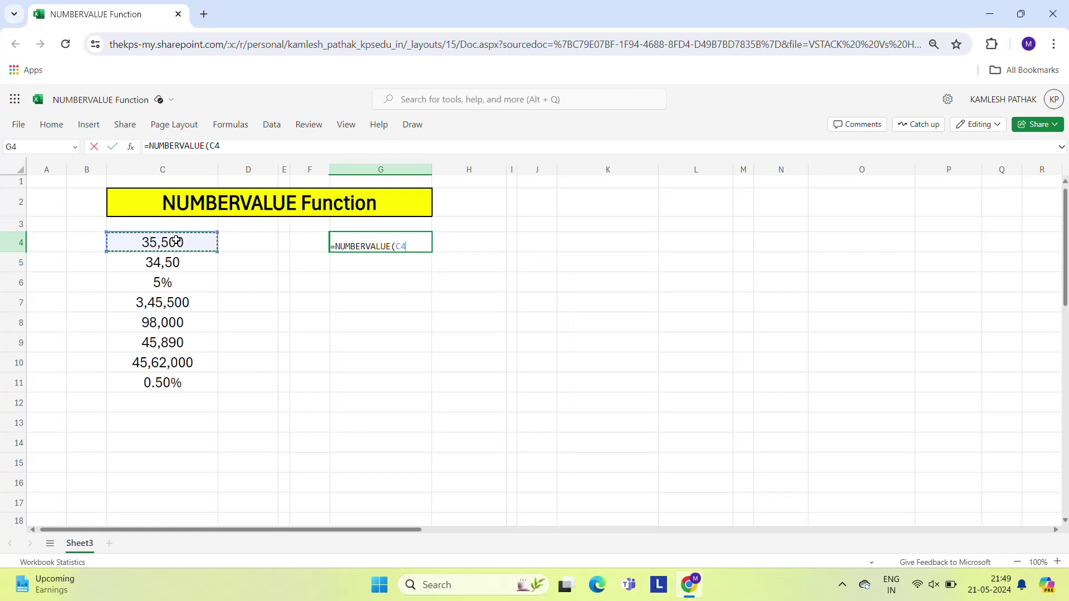
pyautogui.press('Return')
# Step: Copy the G4 formula down through G11 and check the results against column C
pyautogui.press('Up')
pyautogui.hotkey('ctrl', 'c')
pyautogui.press('Left')
pyautogui.press('Left')
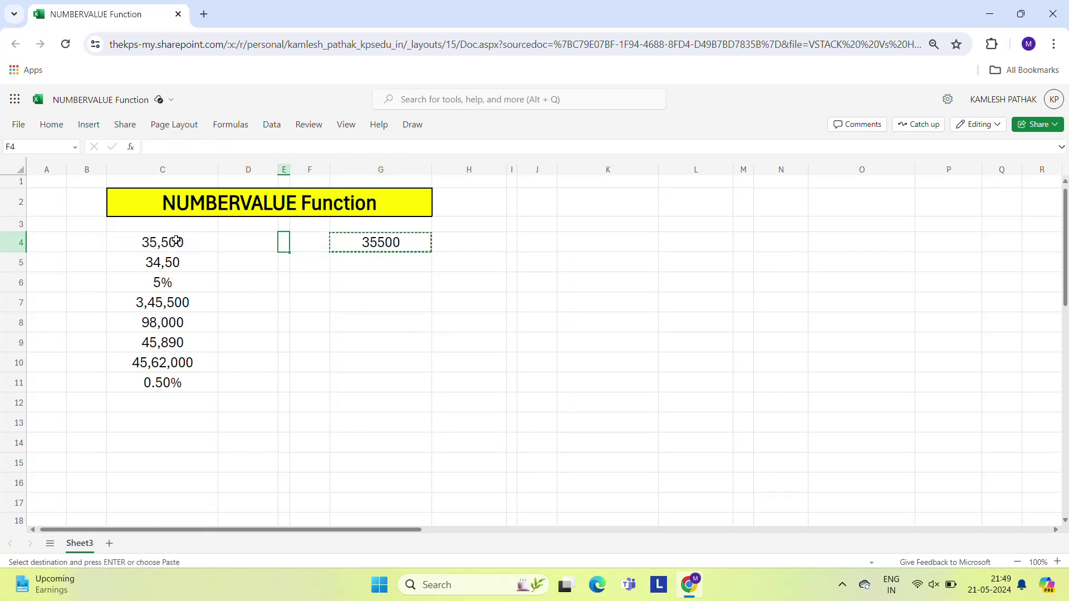
pyautogui.press('Left')
pyautogui.press('Left')
pyautogui.hotkey('ctrl', 'Down')
pyautogui.press('Right')
pyautogui.press('Right')
pyautogui.press('Right')
pyautogui.press('Right')
pyautogui.hotkey('ctrl', 'shift', 'Up')
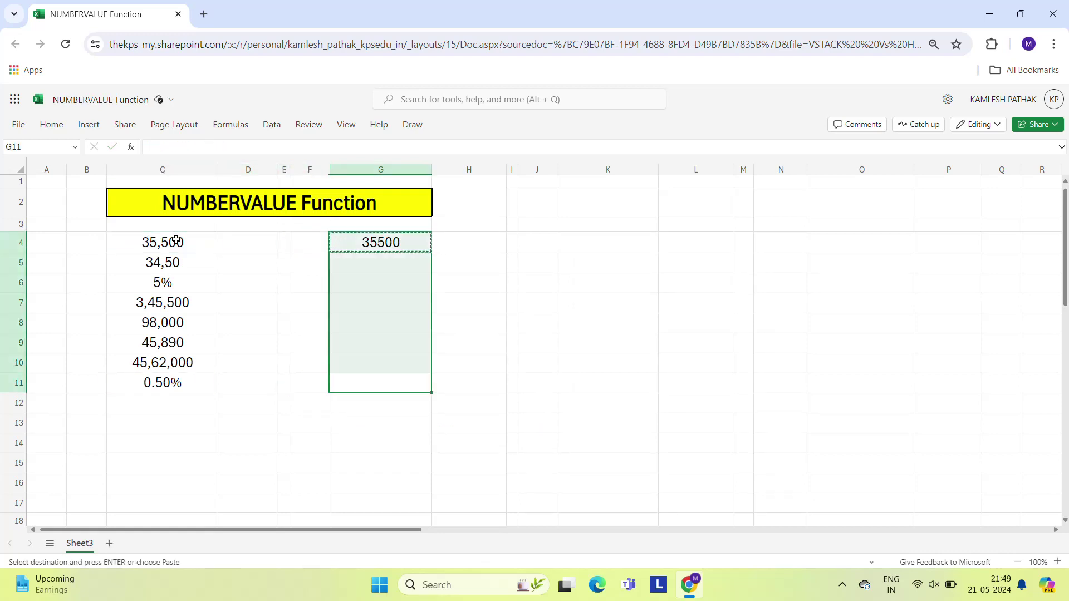
pyautogui.hotkey('ctrl', 'v')
pyautogui.press('Up')
pyautogui.press('Up')
pyautogui.press('Up')
pyautogui.press('Up')
pyautogui.press('Up')
pyautogui.press('Up')
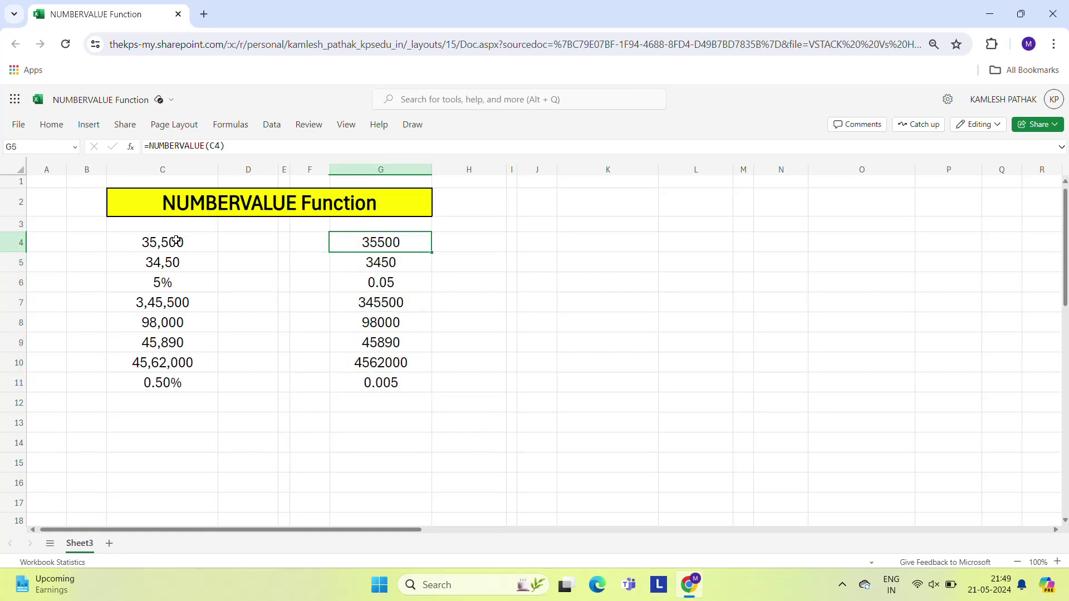
pyautogui.press('Left')
pyautogui.press('Left')
pyautogui.press('Left')
pyautogui.press('Left')
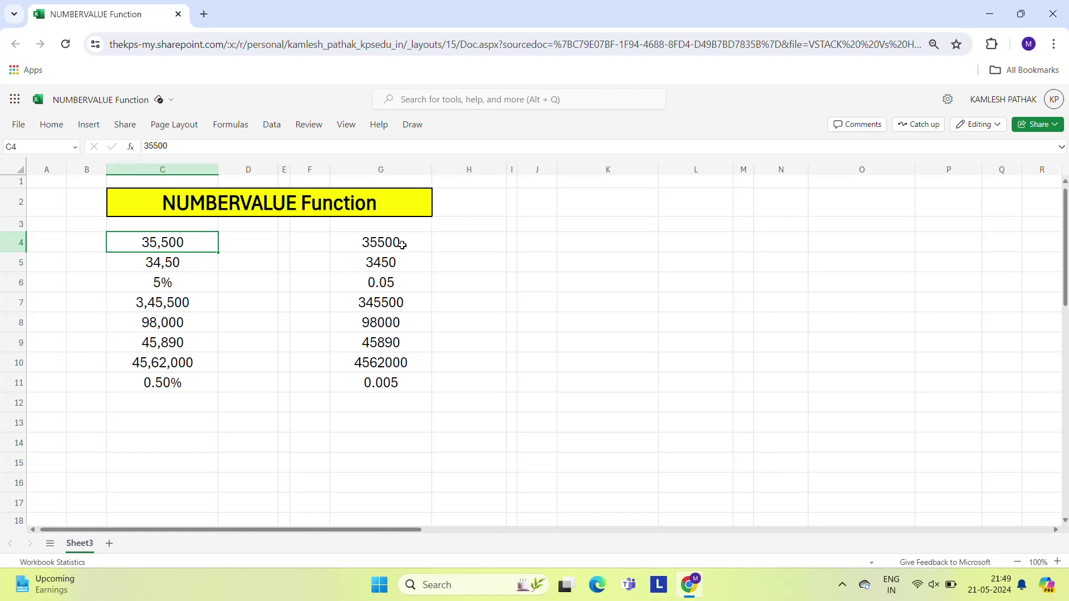
pyautogui.click(147, 269)
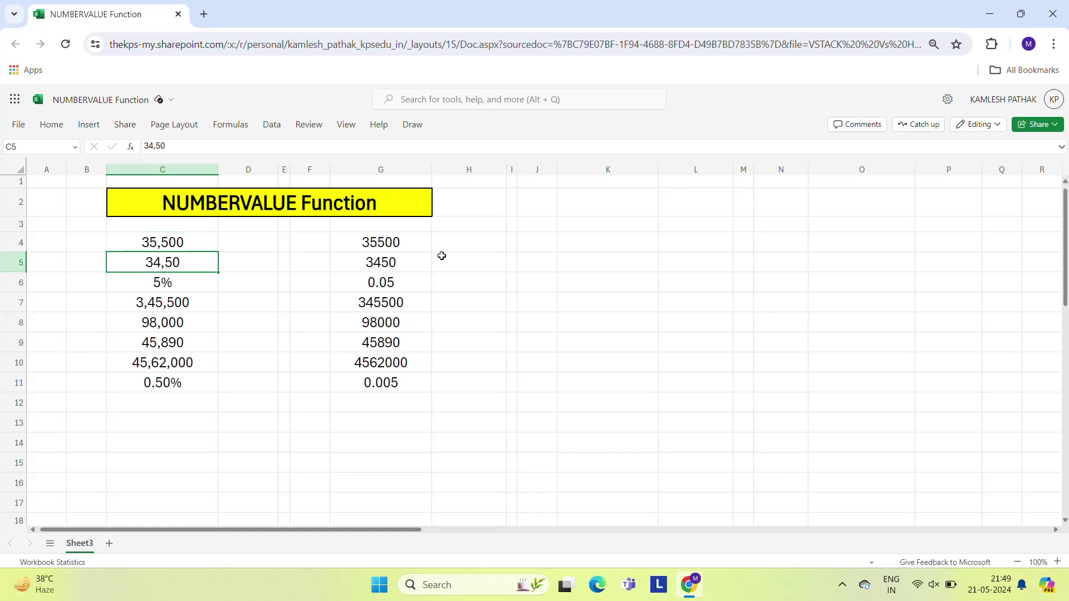
pyautogui.click(402, 265)
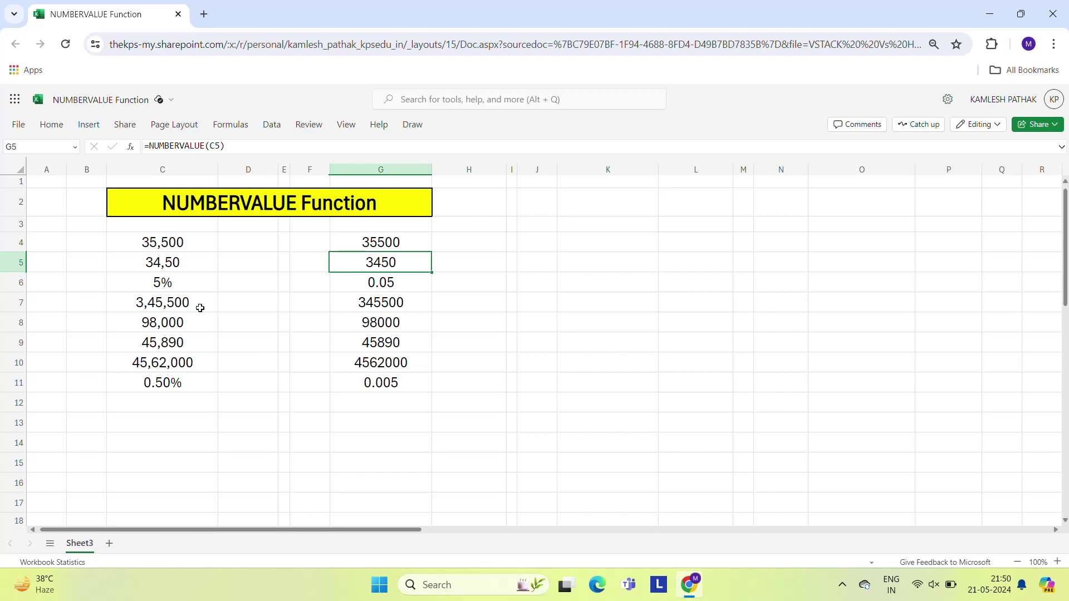
pyautogui.click(168, 289)
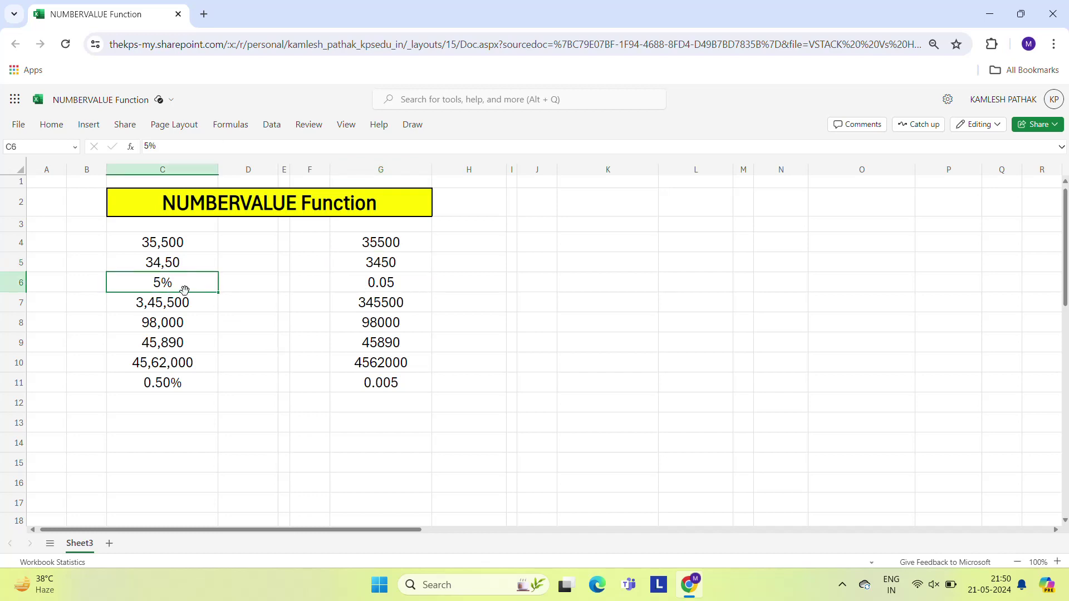
pyautogui.click(368, 282)
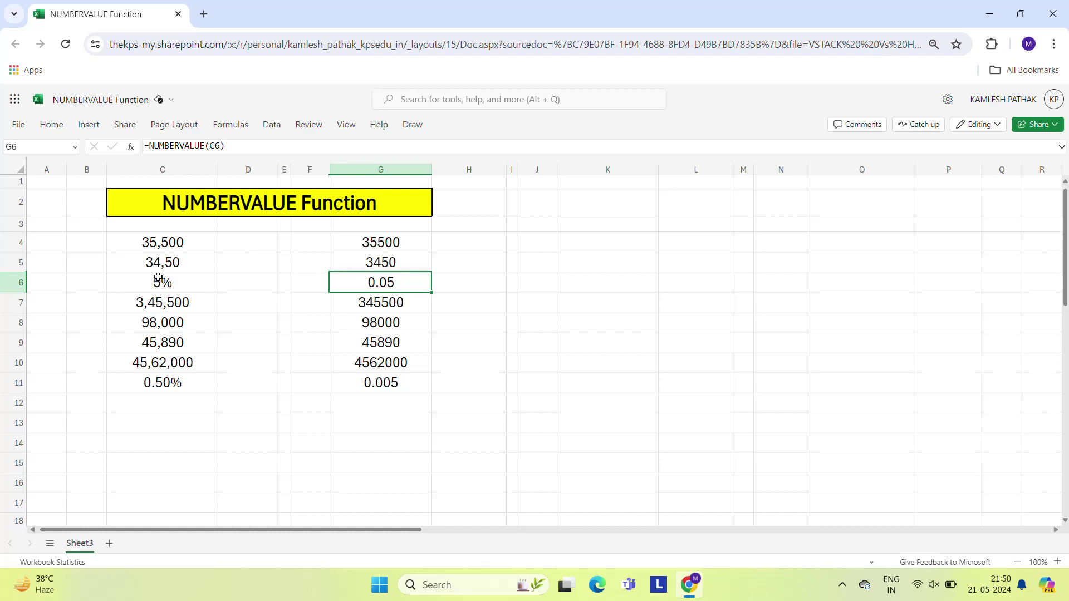
# Step: Format G6 as Percentage with 0 decimal places so it reads 5%
pyautogui.rightClick(369, 283)
pyautogui.moveTo(451, 289)
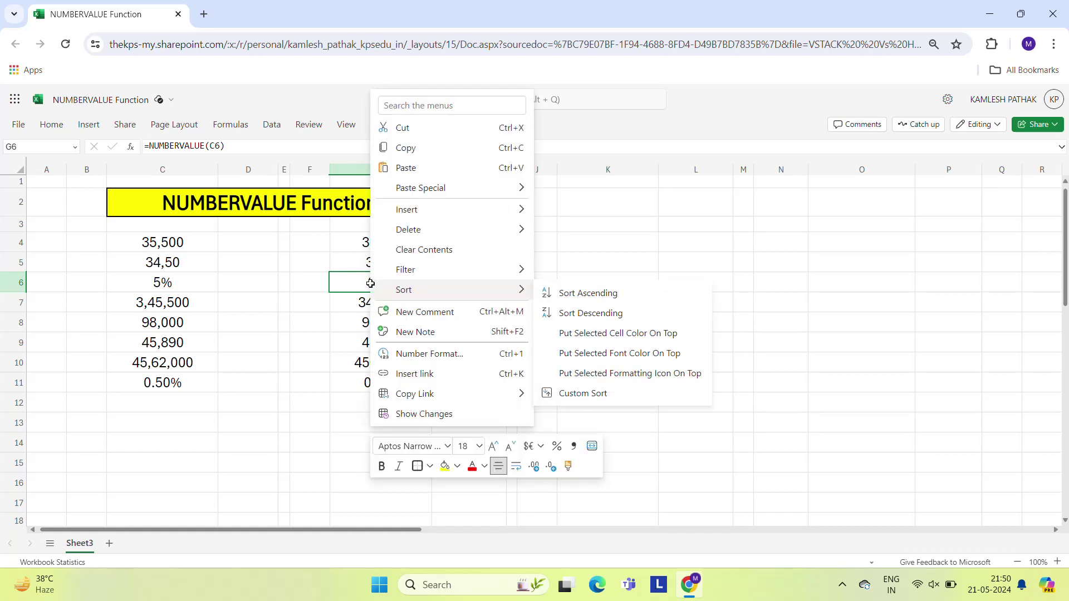
pyautogui.click(441, 357)
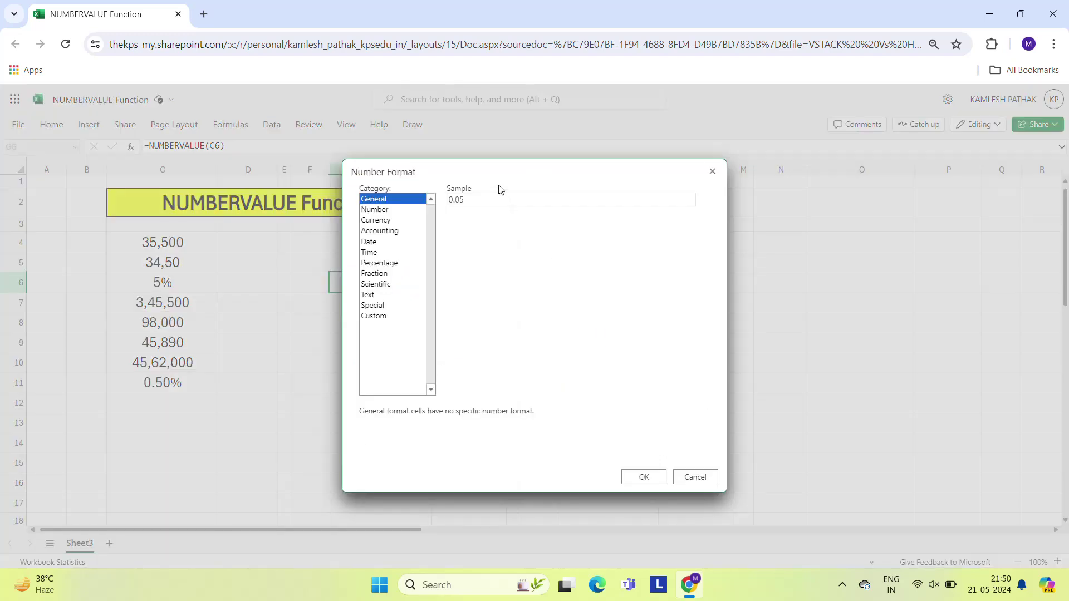
pyautogui.click(502, 188)
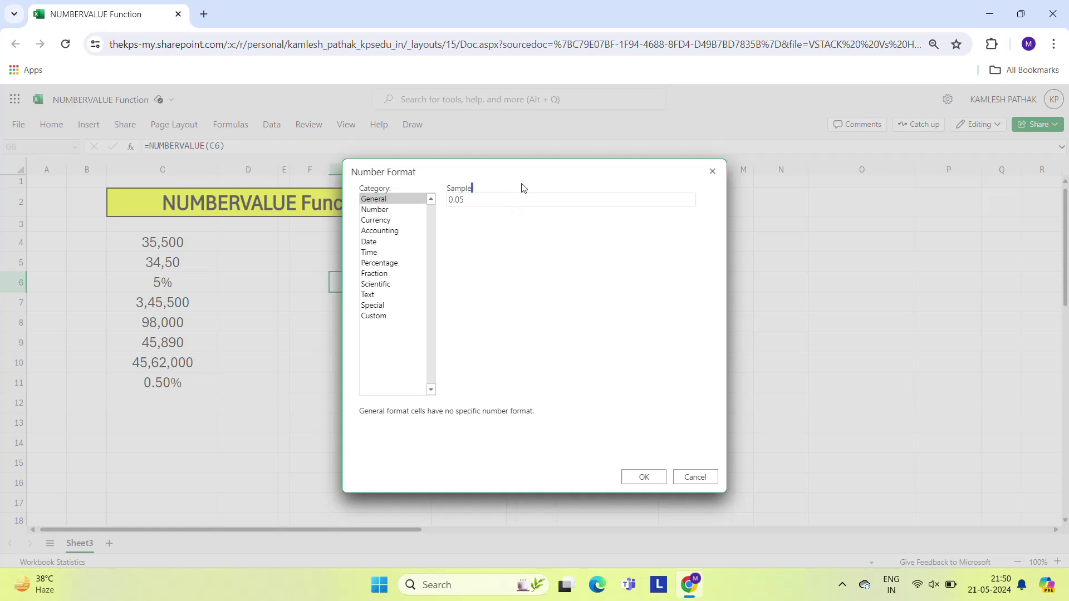
pyautogui.moveTo(523, 187)
pyautogui.mouseDown()
pyautogui.moveTo(623, 182)
pyautogui.moveTo(527, 187)
pyautogui.mouseUp()
pyautogui.click(388, 265)
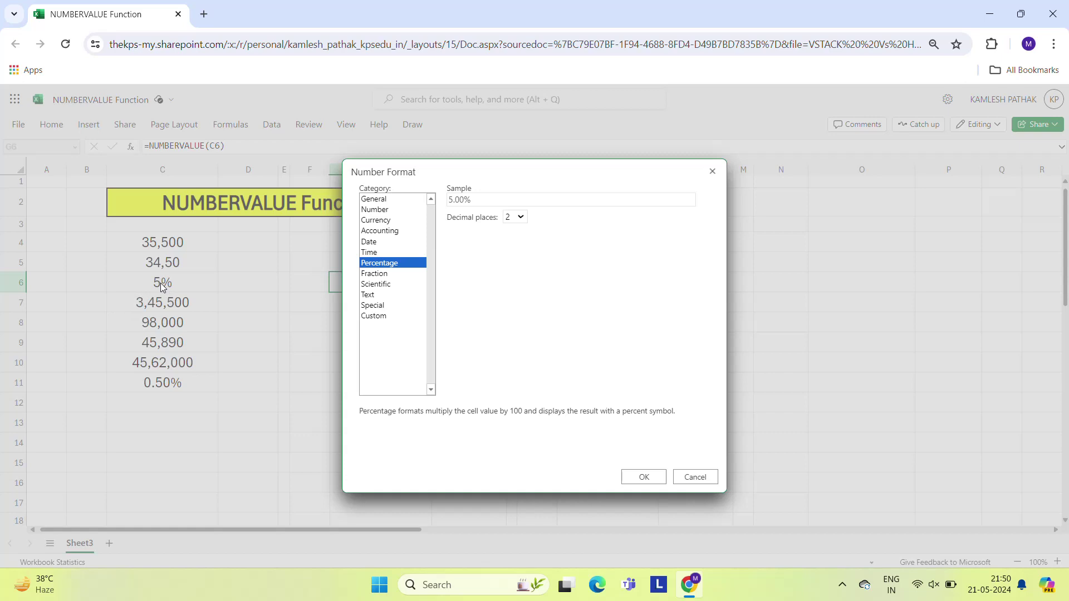
pyautogui.click(519, 221)
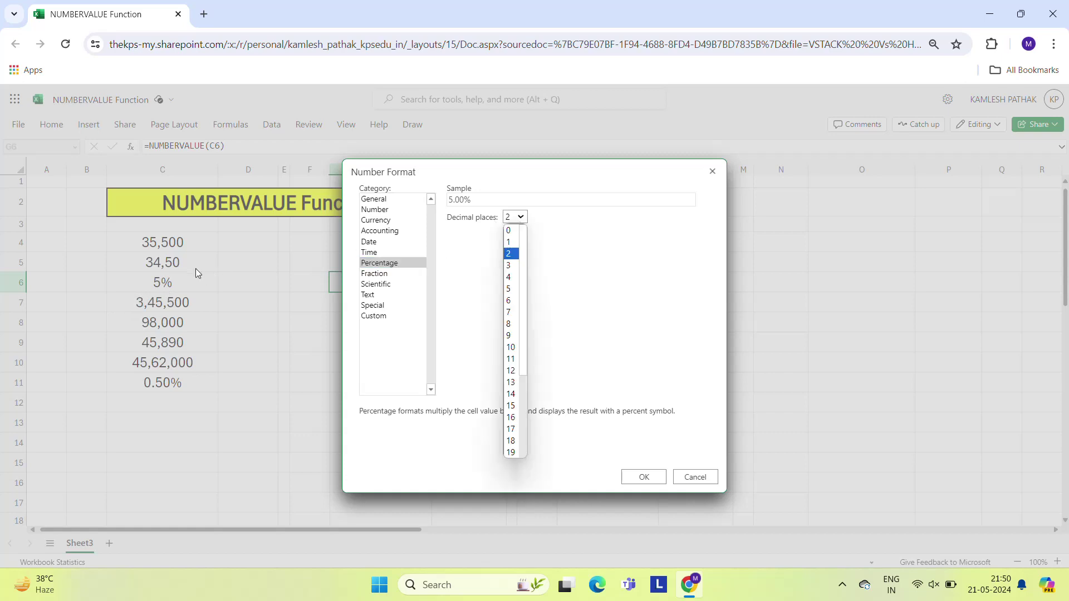
pyautogui.click(515, 231)
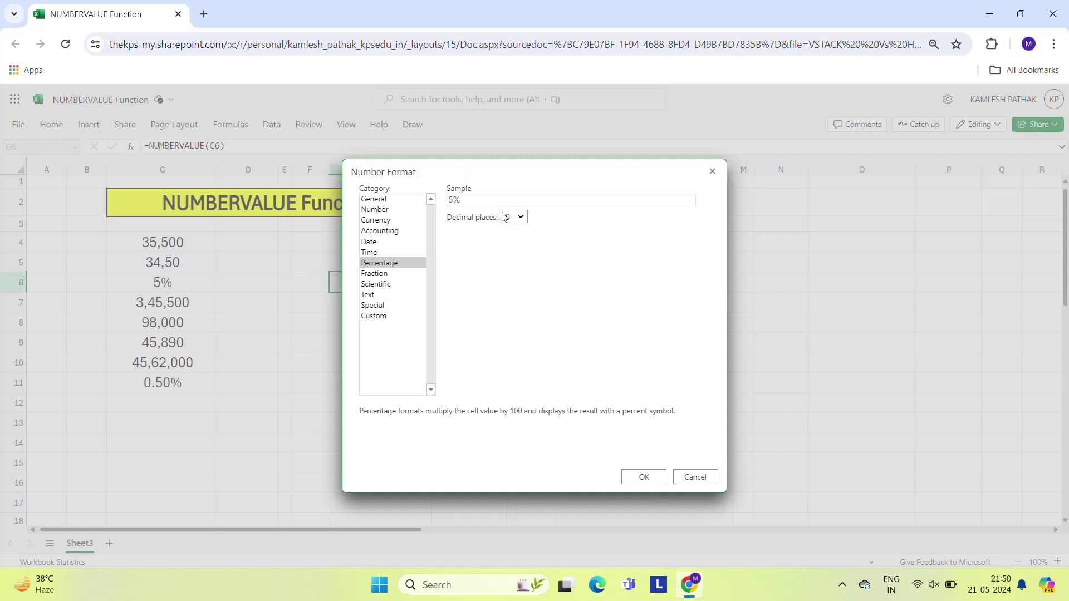
pyautogui.click(644, 478)
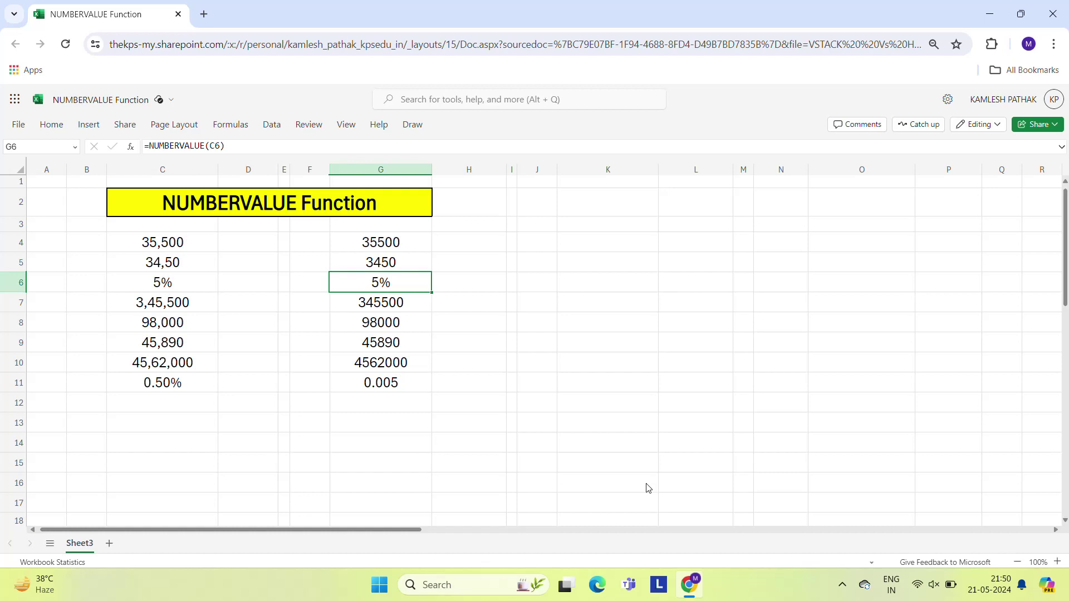
pyautogui.click(402, 243)
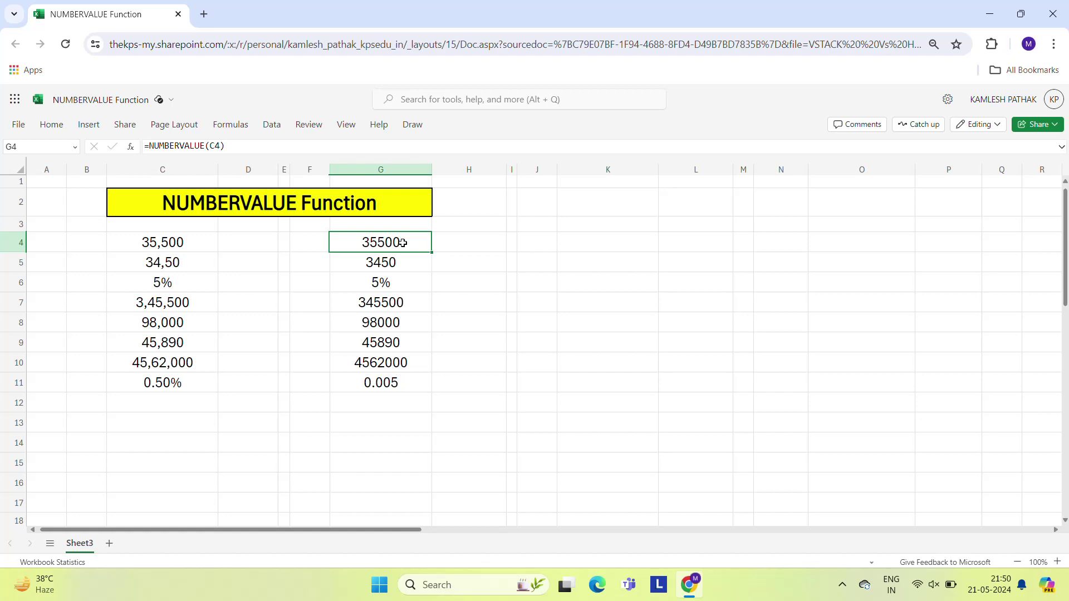
pyautogui.click(365, 277)
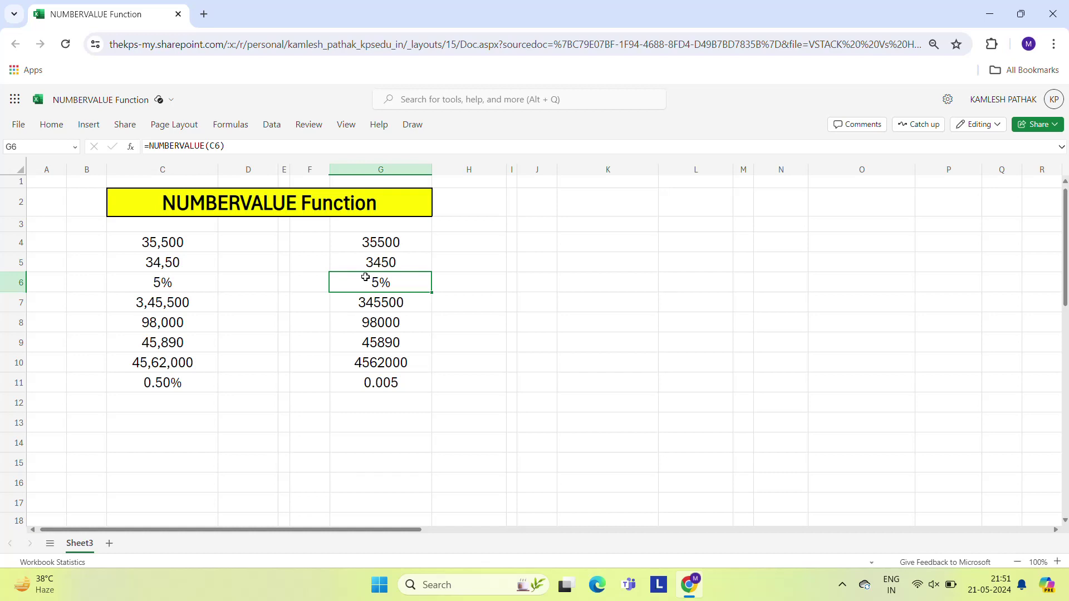
# Step: Clear the G4:G11 results and fill C4:C11 with the 35,500 value from C4
pyautogui.press('Up')
pyautogui.press('Up')
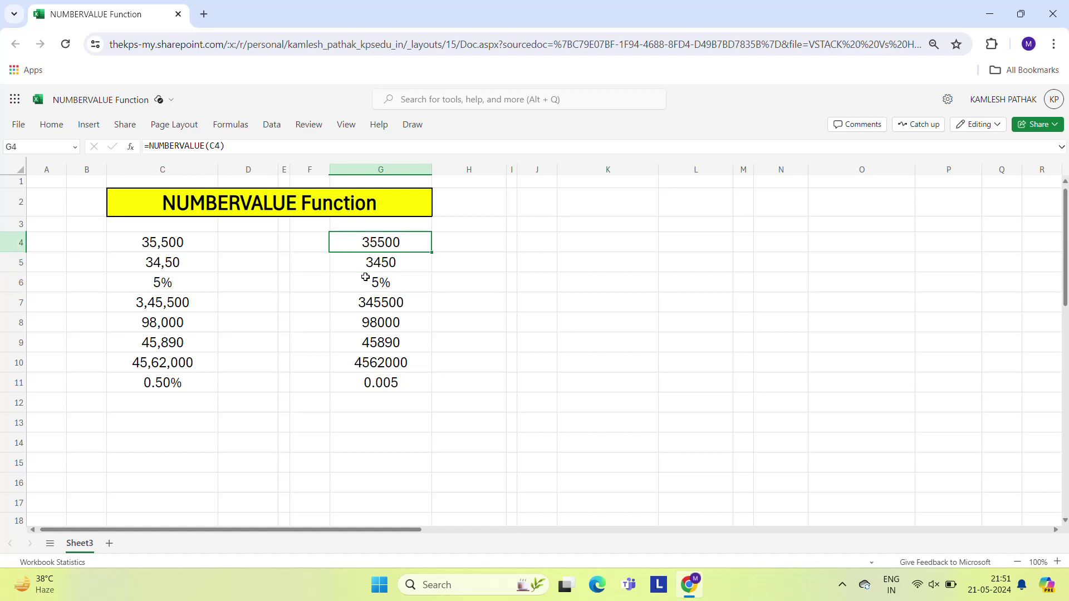
pyautogui.hotkey('ctrl', 'shift', 'Down')
pyautogui.press('Delete')
pyautogui.press('Left')
pyautogui.press('Left')
pyautogui.press('Left')
pyautogui.press('Left')
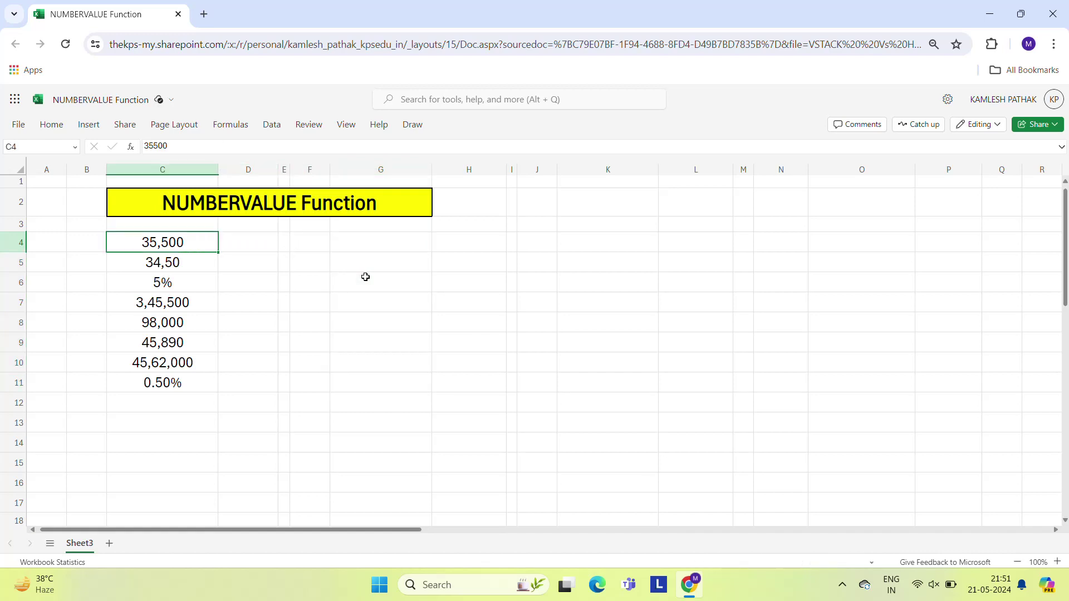
pyautogui.hotkey('shift', 'Down')
pyautogui.hotkey('shift', 'Down')
pyautogui.hotkey('shift', 'Down')
pyautogui.hotkey('shift', 'Down')
pyautogui.hotkey('shift', 'Down')
pyautogui.hotkey('shift', 'Down')
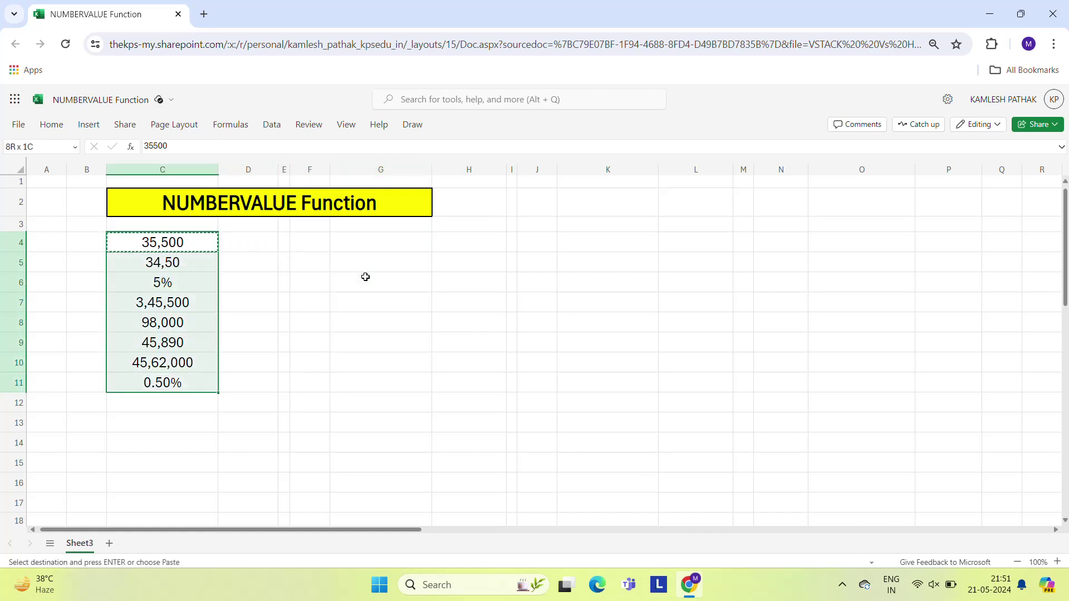
pyautogui.hotkey('ctrl', 'c')
pyautogui.press('Return')
pyautogui.press('Down')
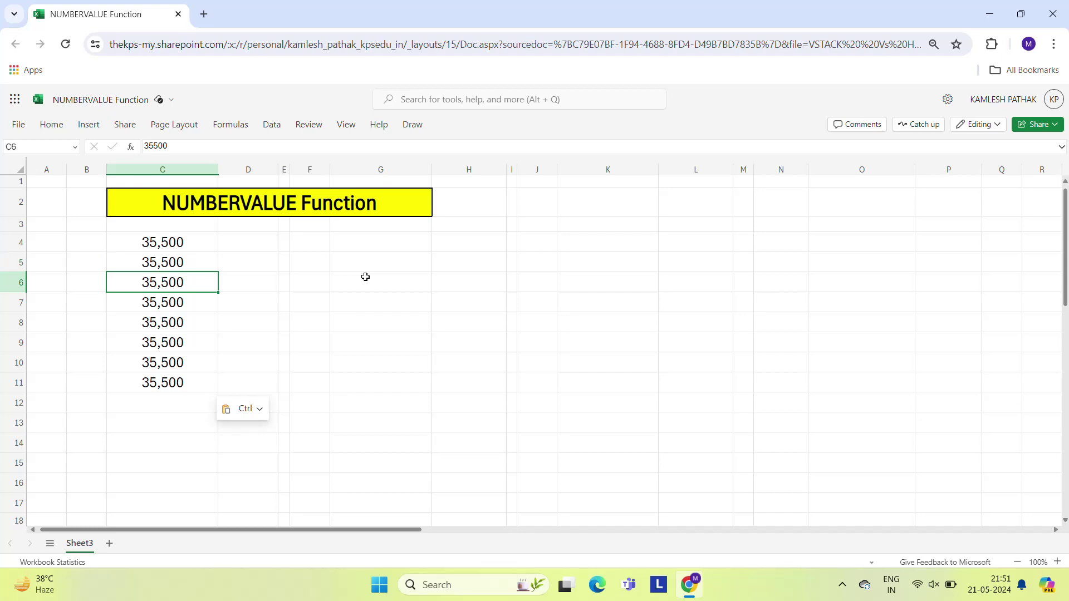
pyautogui.press('Up')
# Step: Change C5, C6 and C7 to 45,500, 55,500 and 65,500
pyautogui.press('F2')
pyautogui.press('Left')
pyautogui.press('Left')
pyautogui.press('Left')
pyautogui.press('Left')
pyautogui.press('Left')
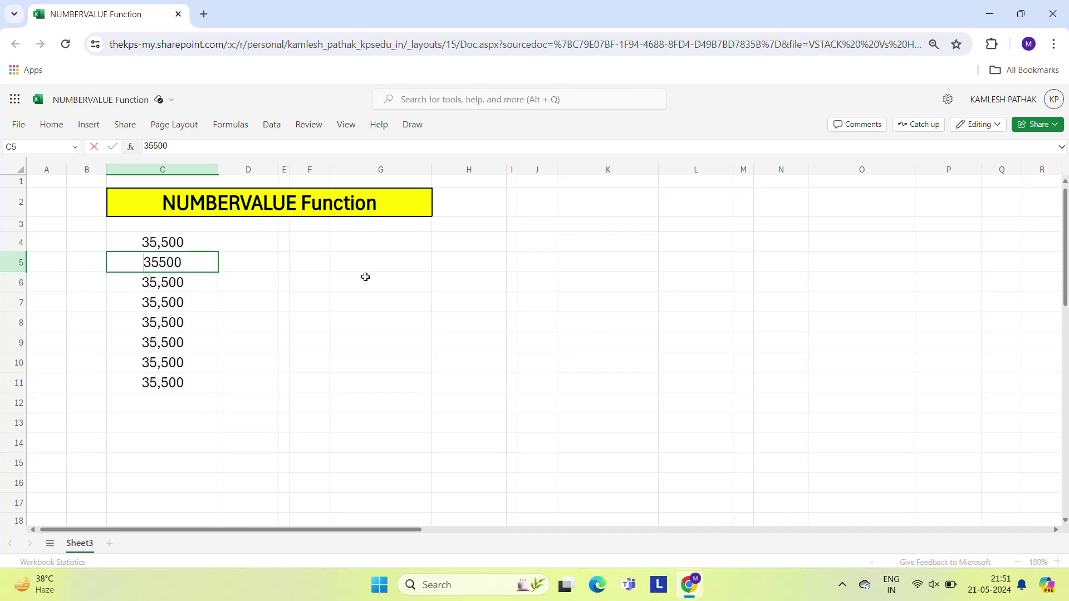
pyautogui.hotkey('shift', 'Right')
pyautogui.write('4')
pyautogui.press('Return')
pyautogui.press('F2')
pyautogui.press('Left')
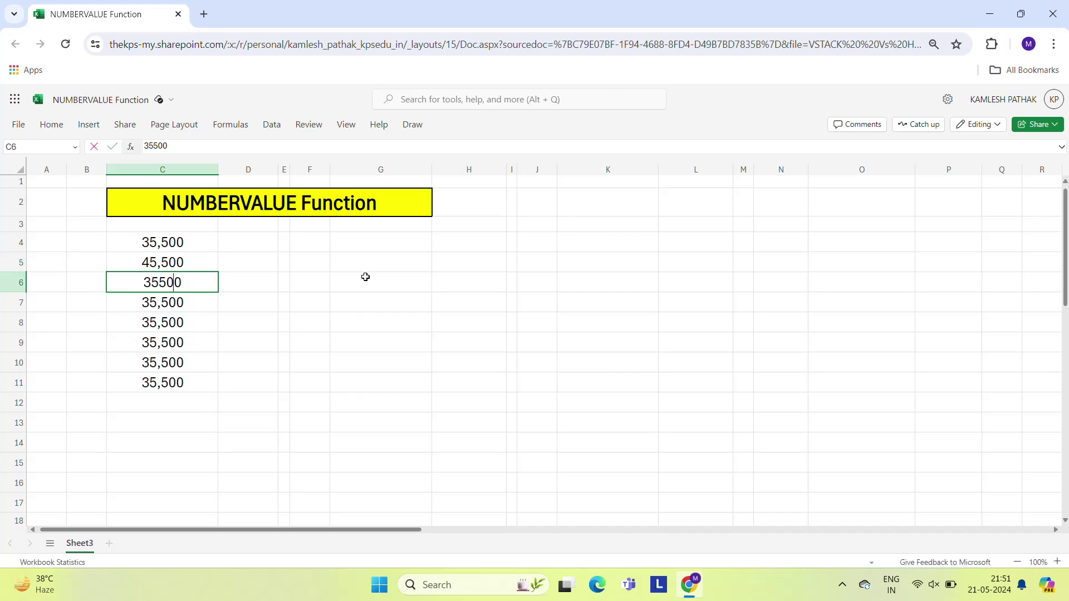
pyautogui.press('Left')
pyautogui.press('Left')
pyautogui.press('Left')
pyautogui.hotkey('shift', 'Right')
pyautogui.write('5')
pyautogui.press('Return')
pyautogui.press('F2')
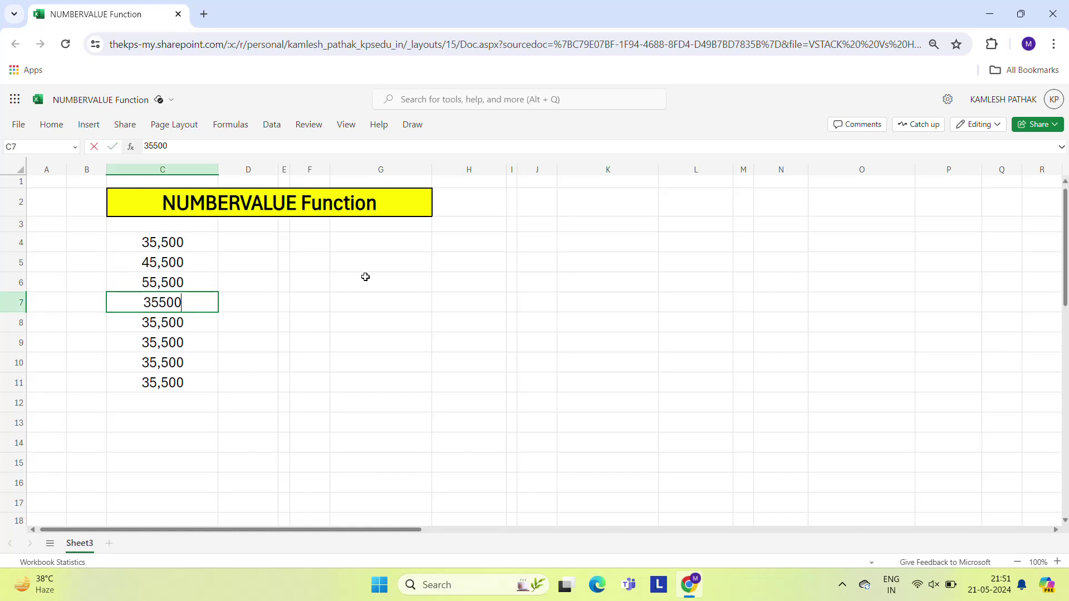
pyautogui.press('Left')
pyautogui.press('Left')
pyautogui.press('Left')
pyautogui.press('Left')
pyautogui.press('Left')
pyautogui.hotkey('shift', 'Right')
pyautogui.write('6')
pyautogui.press('Return')
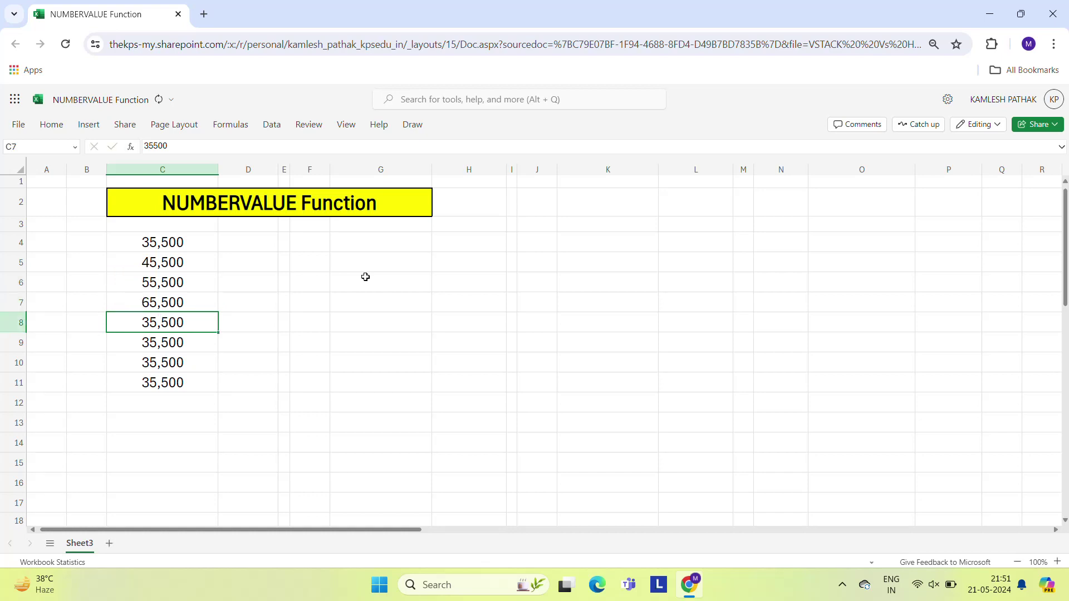
pyautogui.press('Up')
pyautogui.press('Up')
pyautogui.press('Up')
pyautogui.press('Up')
pyautogui.press('Right')
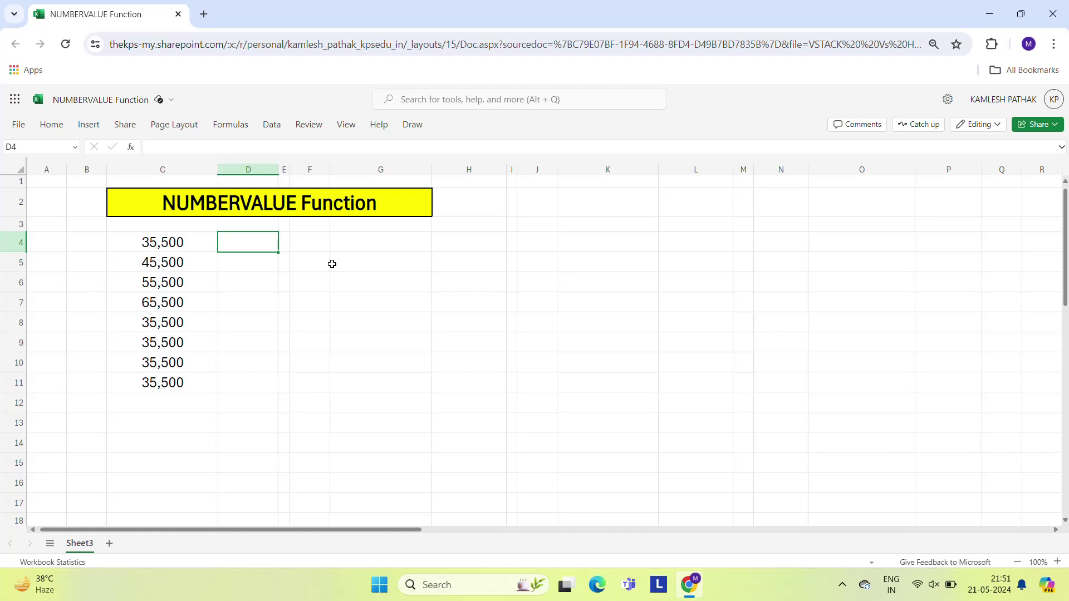
# Step: Enter =NUMBERVALUE(C4) in G4
pyautogui.click(354, 238)
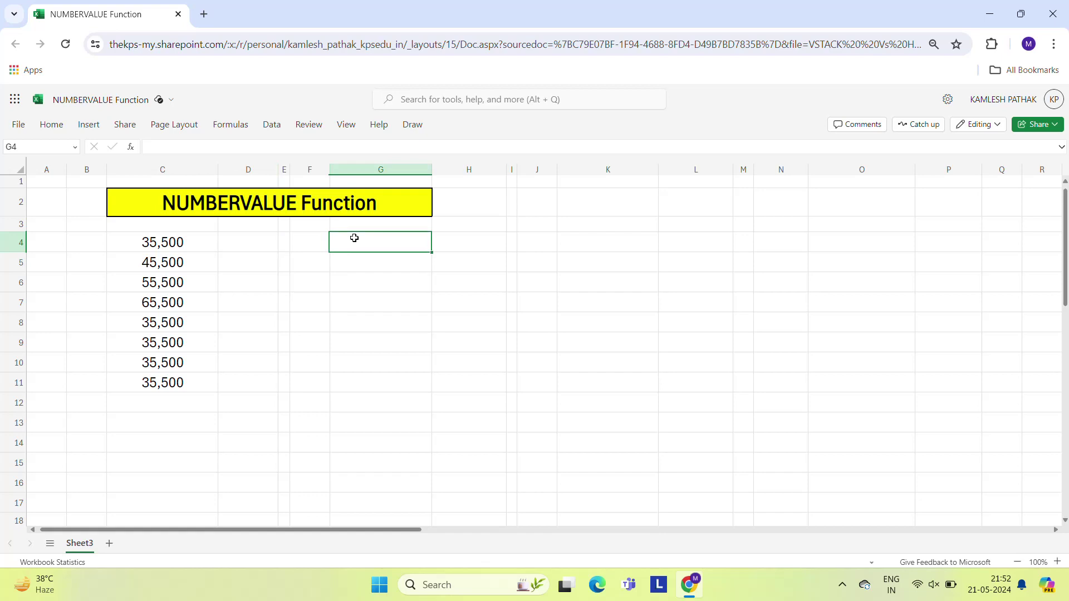
pyautogui.write('=num')
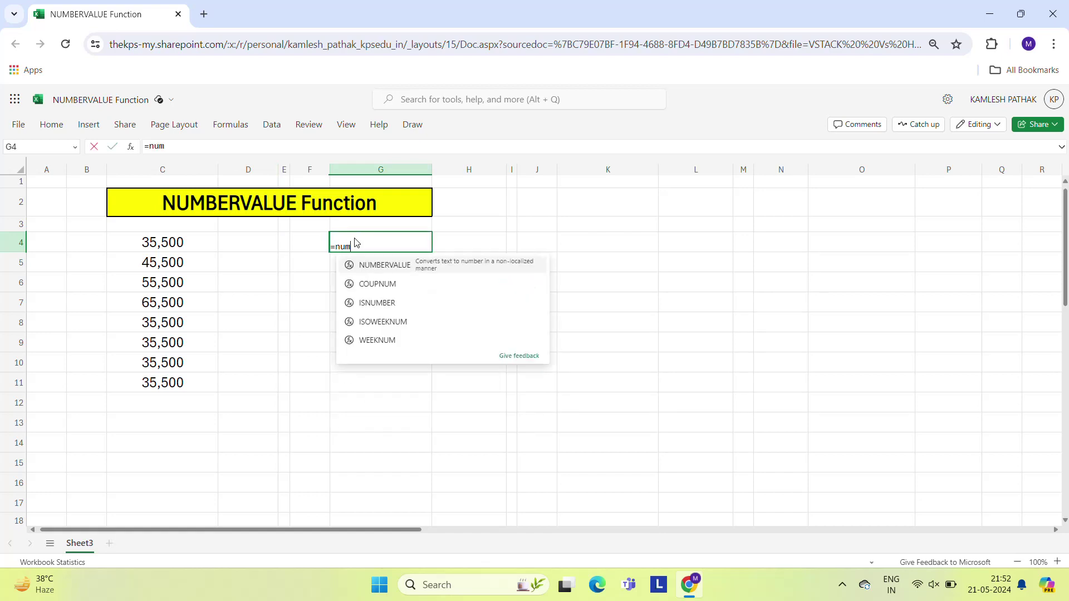
pyautogui.press('Tab')
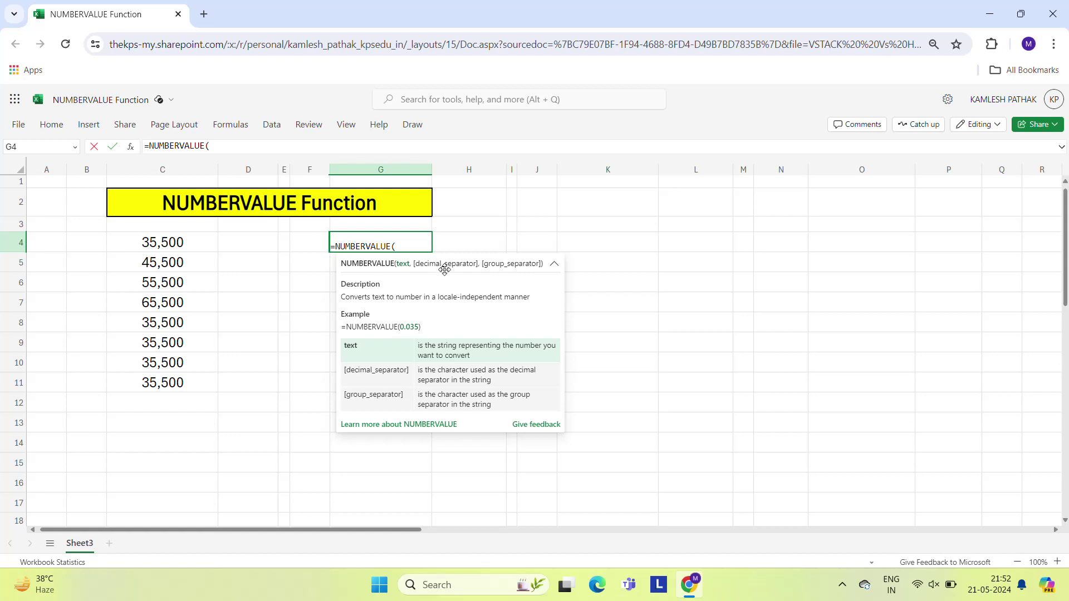
pyautogui.click(165, 242)
pyautogui.press('Return')
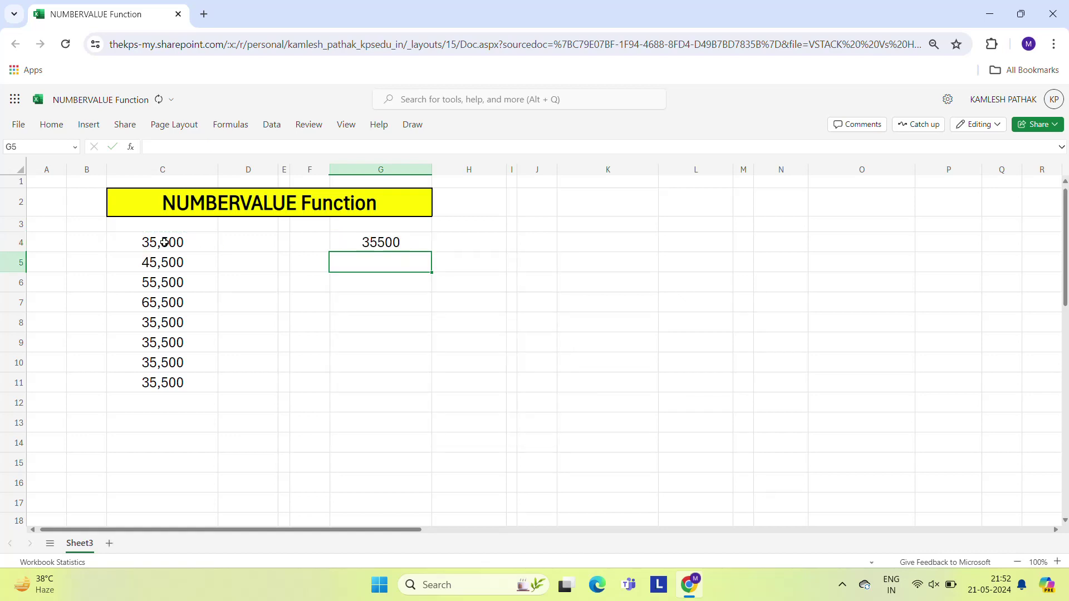
# Step: Copy the G4 formula down through G11 and compare the results with column C
pyautogui.press('Up')
pyautogui.hotkey('ctrl', 'c')
pyautogui.press('Left')
pyautogui.press('Left')
pyautogui.press('Left')
pyautogui.press('Left')
pyautogui.hotkey('ctrl', 'Down')
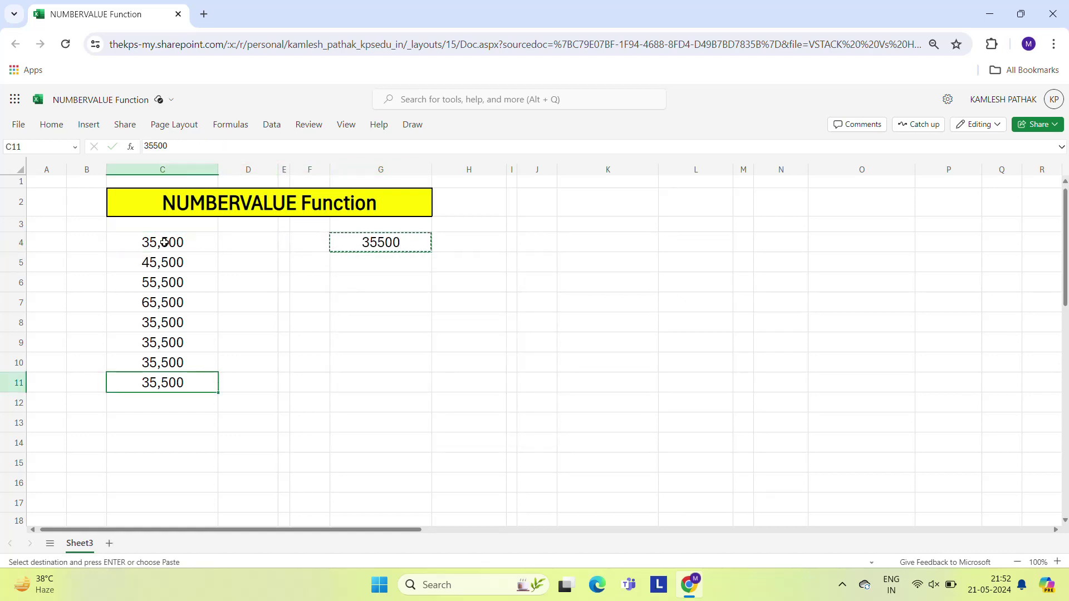
pyautogui.press('Right')
pyautogui.press('Right')
pyautogui.press('Right')
pyautogui.press('Right')
pyautogui.hotkey('ctrl', 'shift', 'Up')
pyautogui.hotkey('ctrl', 'v')
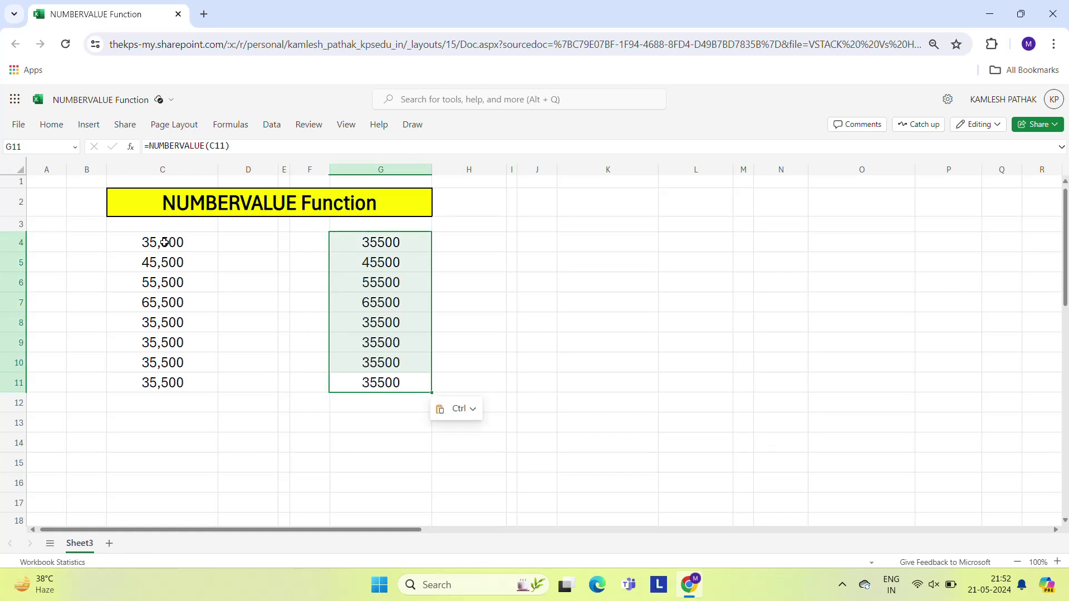
pyautogui.press('Up')
pyautogui.press('Up')
pyautogui.press('Up')
pyautogui.press('Up')
pyautogui.press('Up')
pyautogui.press('Up')
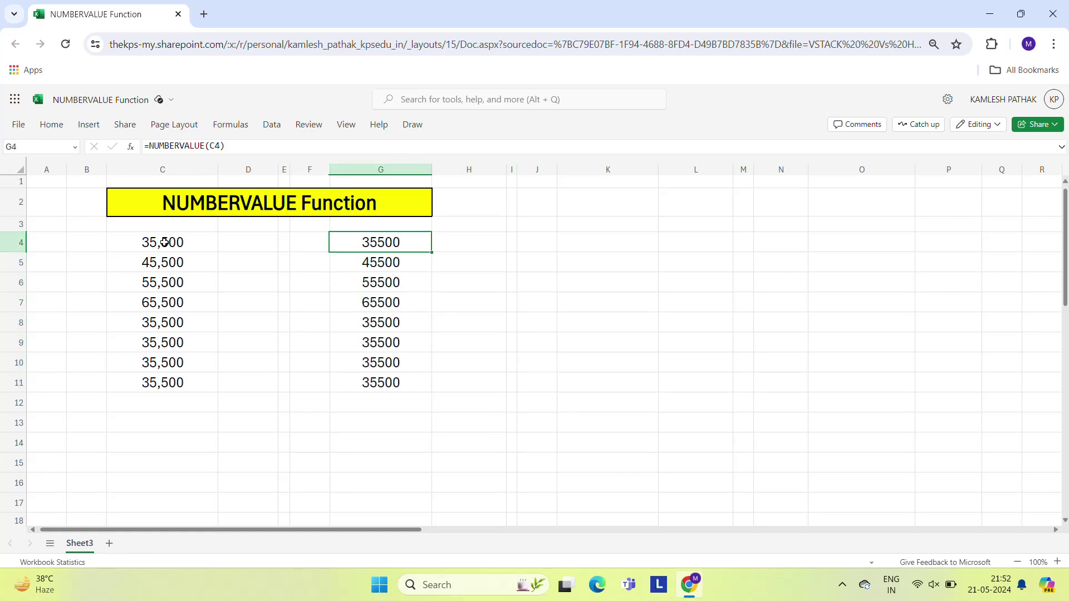
pyautogui.press('Left')
pyautogui.press('Left')
pyautogui.press('Left')
pyautogui.press('Left')
pyautogui.press('Down')
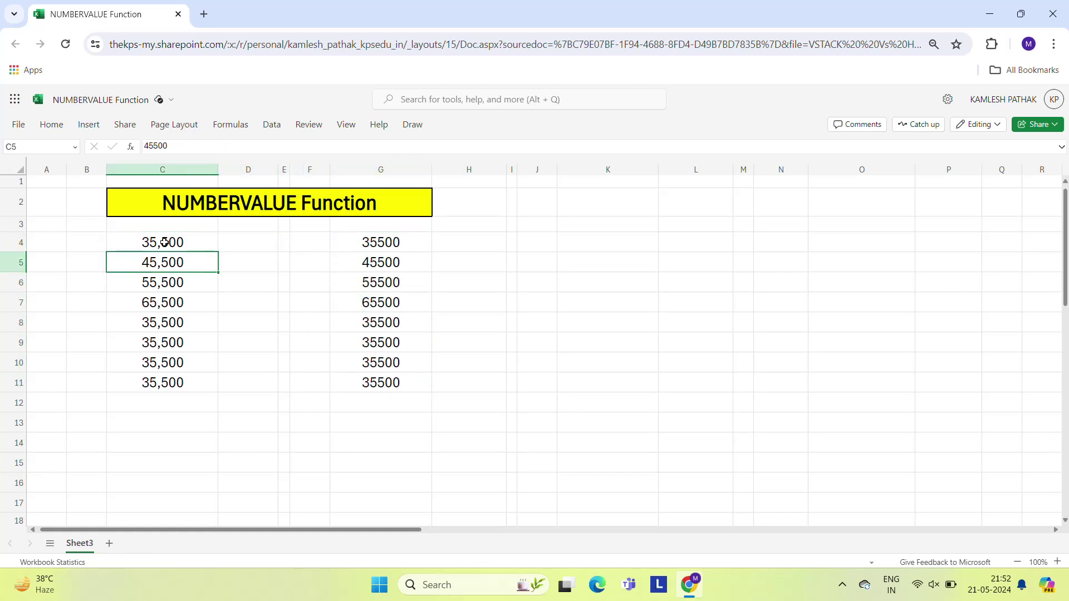
pyautogui.press('Down')
pyautogui.press('Up')
pyautogui.press('Up')
pyautogui.press('Right')
pyautogui.press('Right')
pyautogui.press('Right')
pyautogui.press('Right')
pyautogui.press('Down')
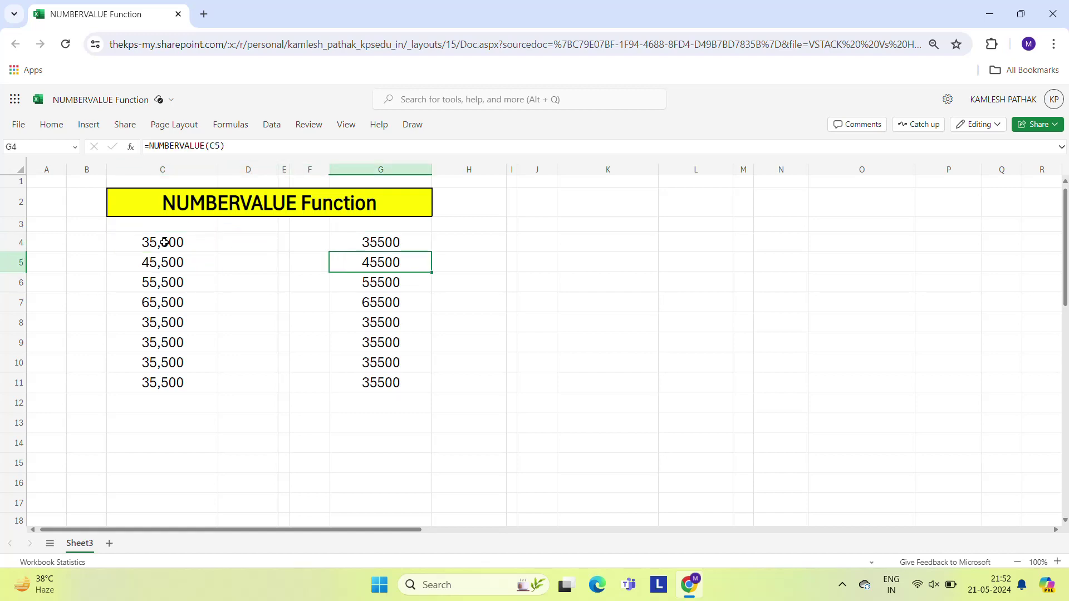
pyautogui.press('Down')
pyautogui.press('Down')
pyautogui.press('Down')
pyautogui.press('Down')
pyautogui.press('Down')
pyautogui.press('Down')
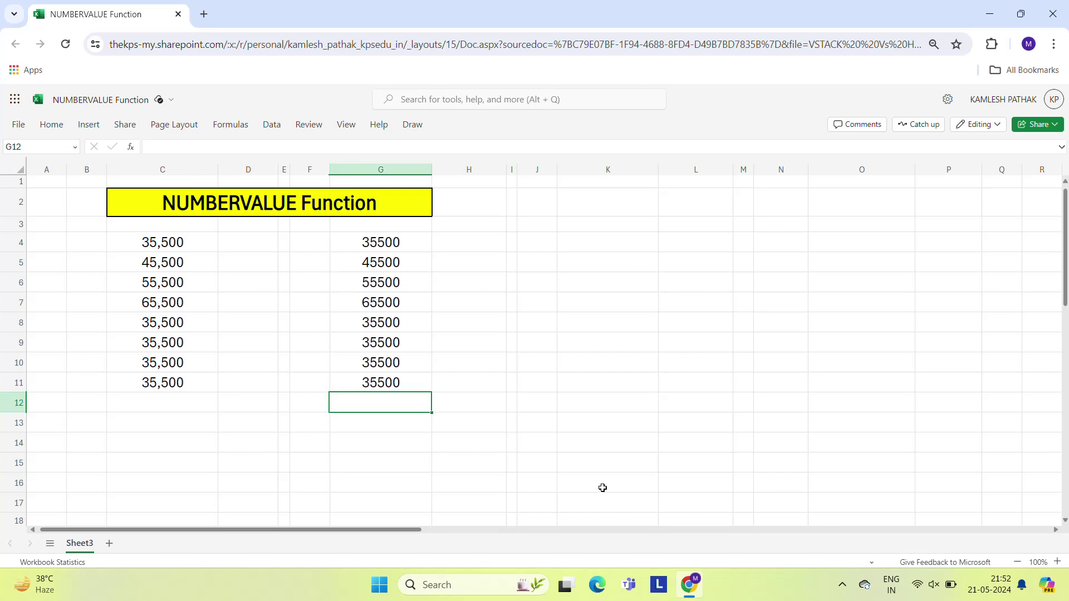
# Step: Show the hidden icons in the Windows system tray
pyautogui.click(842, 585)
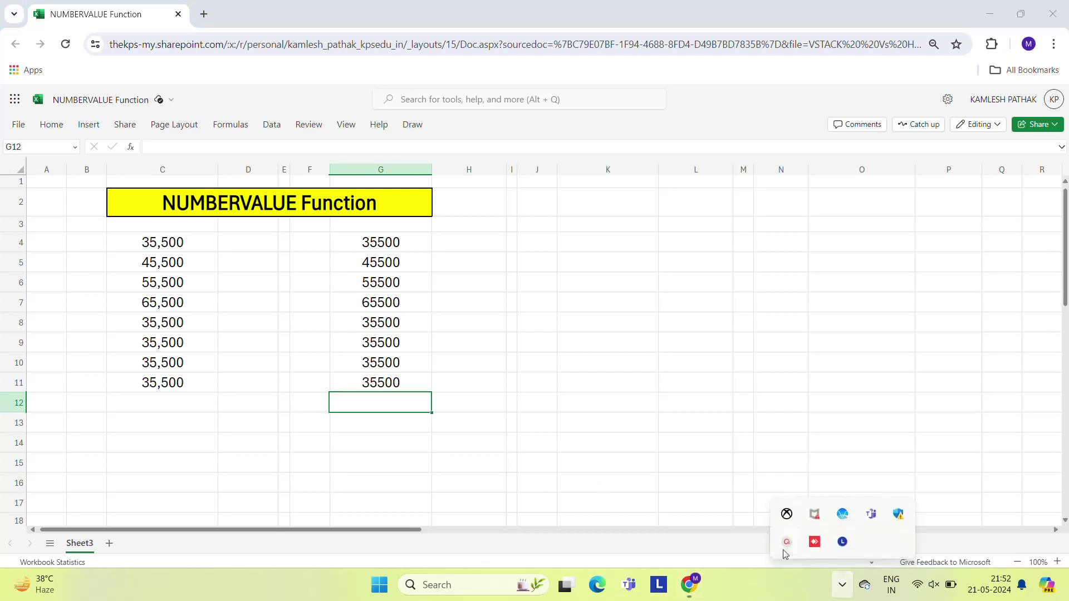